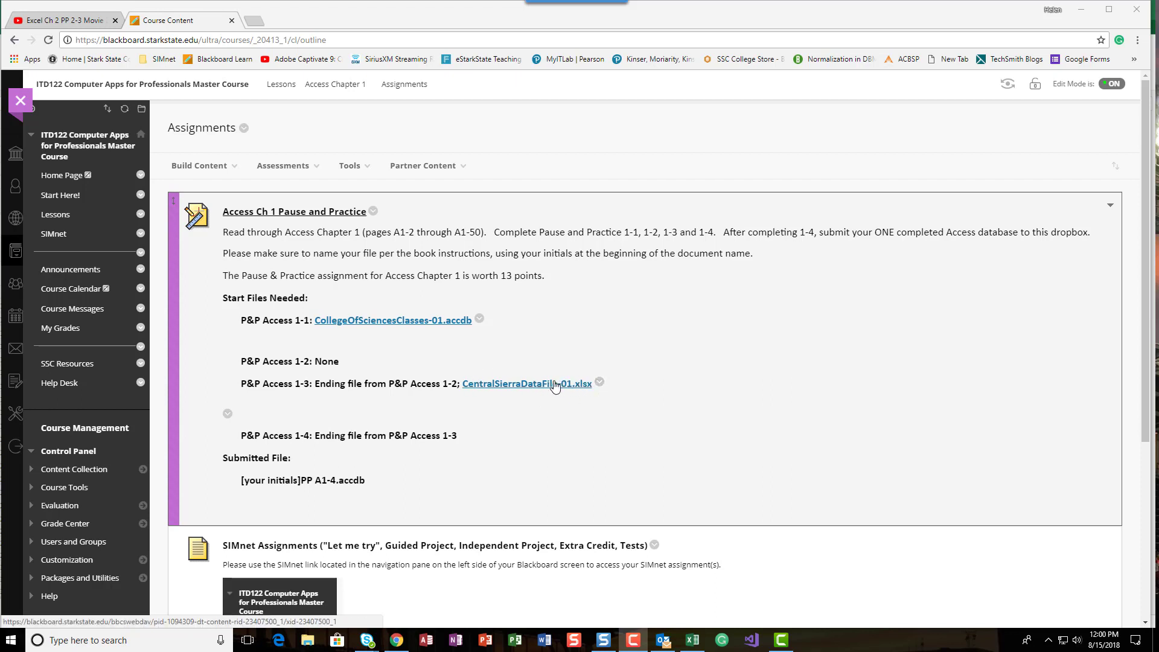
Download CollegeOfSciencesClasses-01.accdb and CentralSierraDataFile-01.xlsx from the assignment, and open the downloaded database in Access with its content enabled.
click(418, 323)
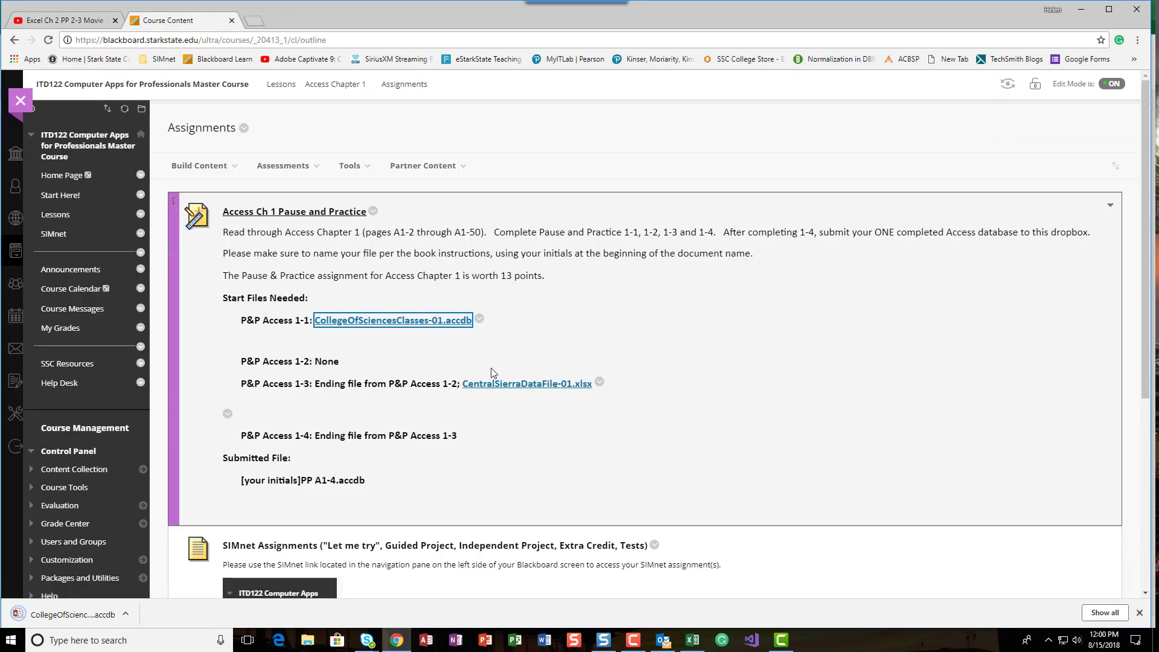
click(549, 384)
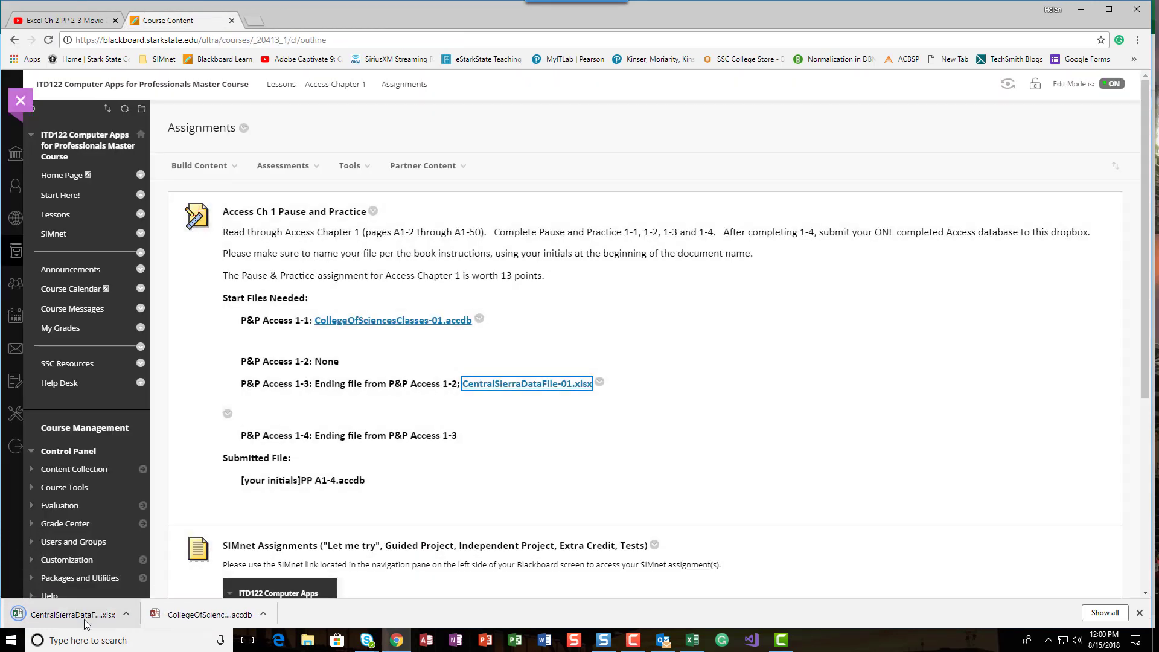
click(203, 620)
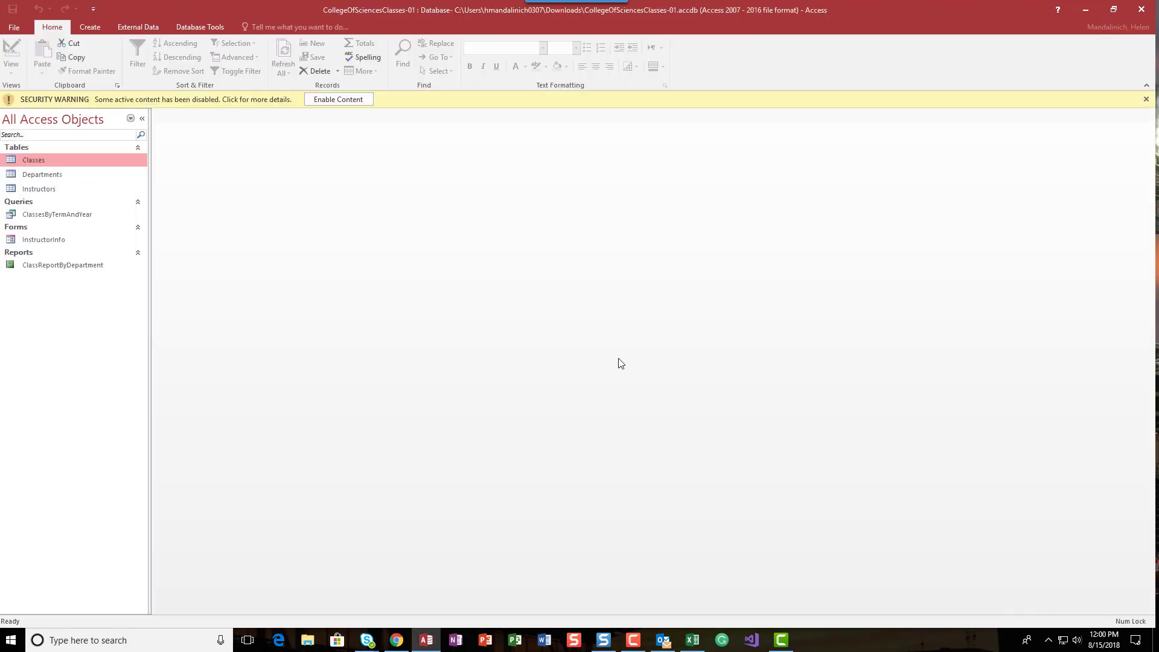
click(354, 103)
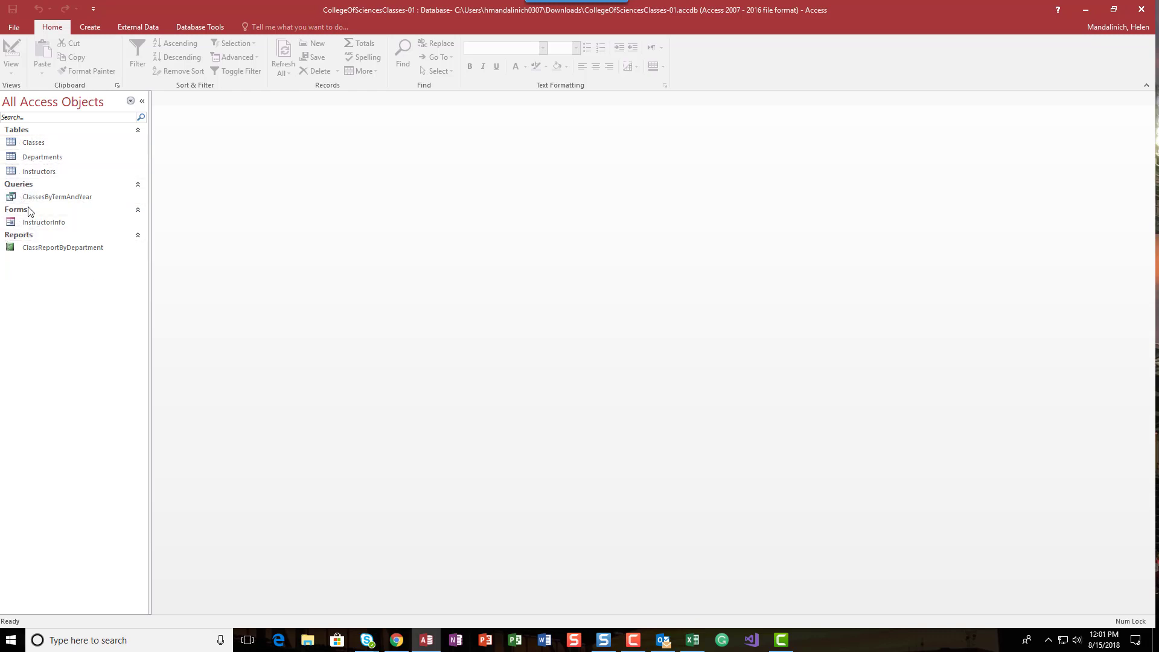
Open the Classes table and compare its Datasheet view with its Design view, ending in Design view.
click(35, 144)
double_click(35, 143)
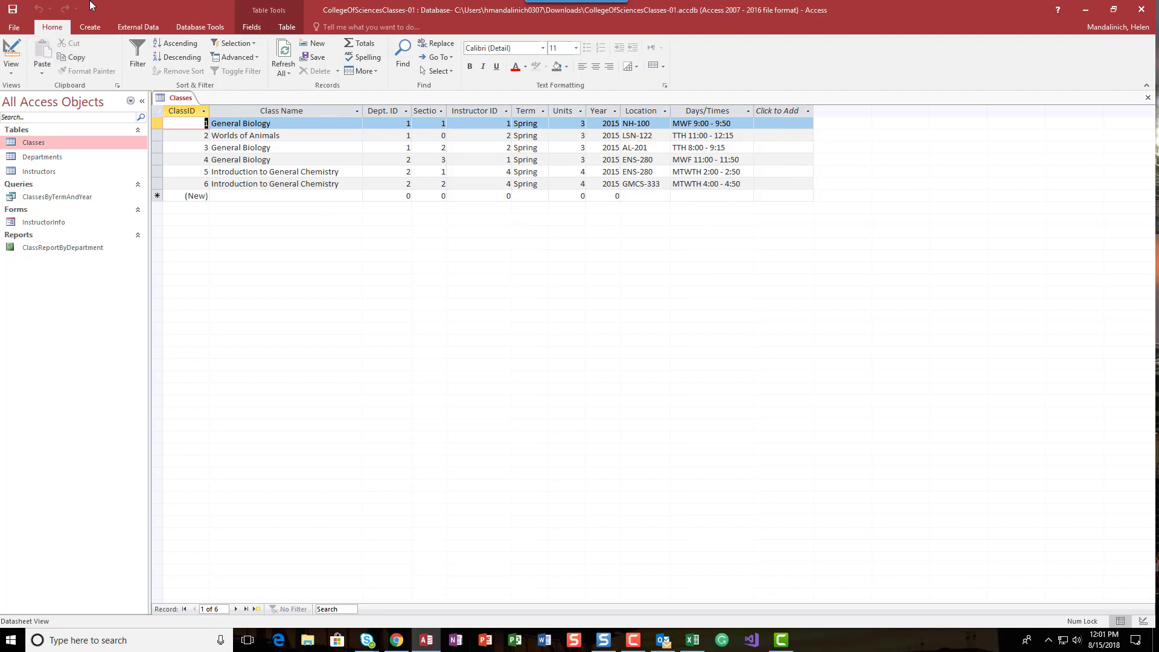
click(14, 54)
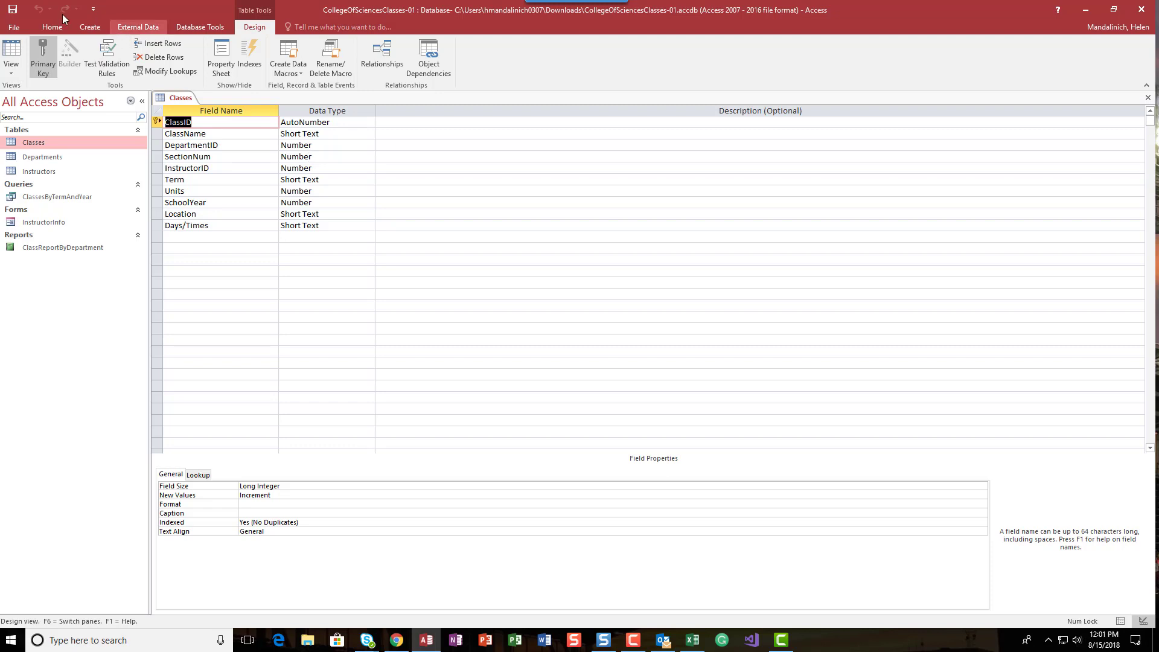
click(15, 53)
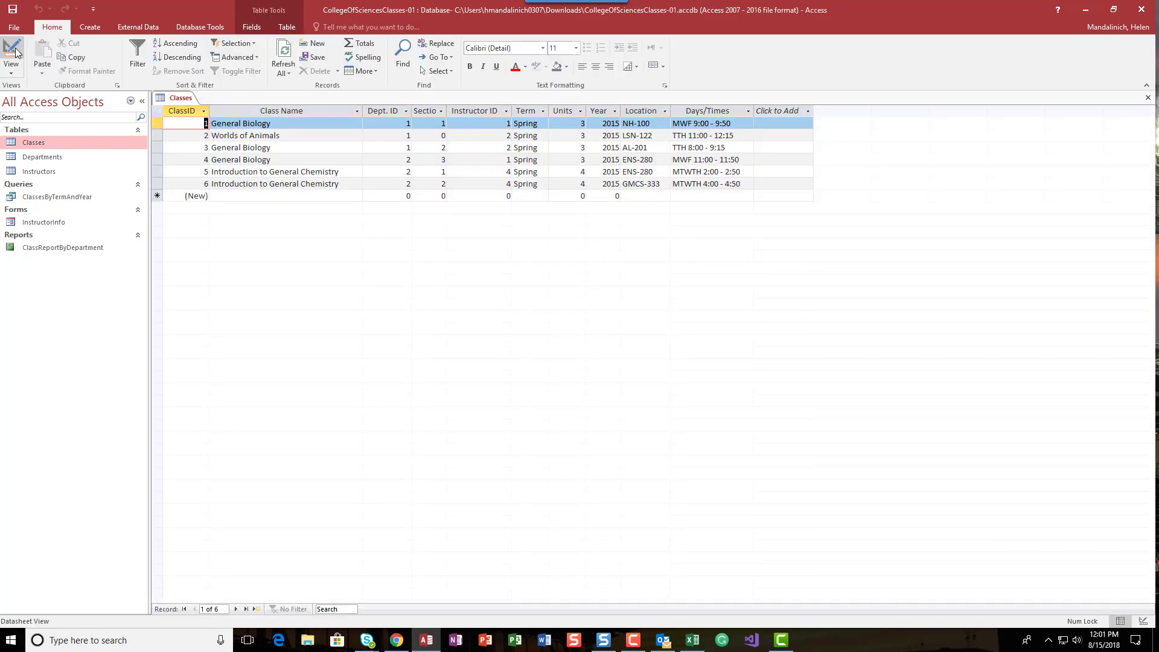
click(14, 54)
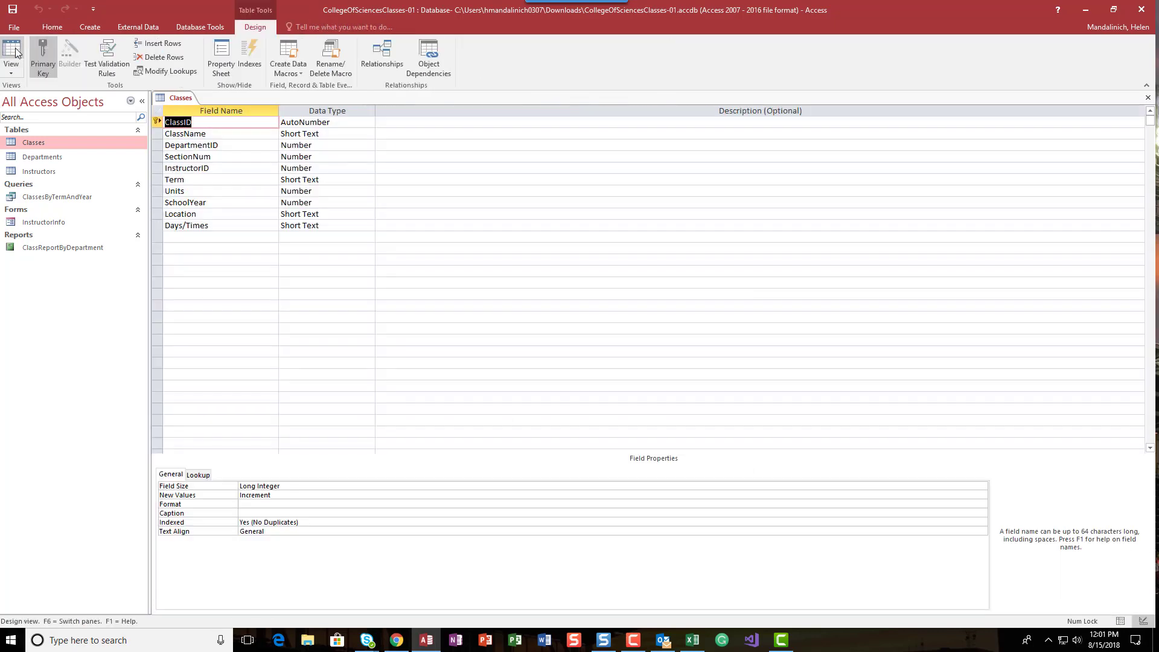
click(14, 53)
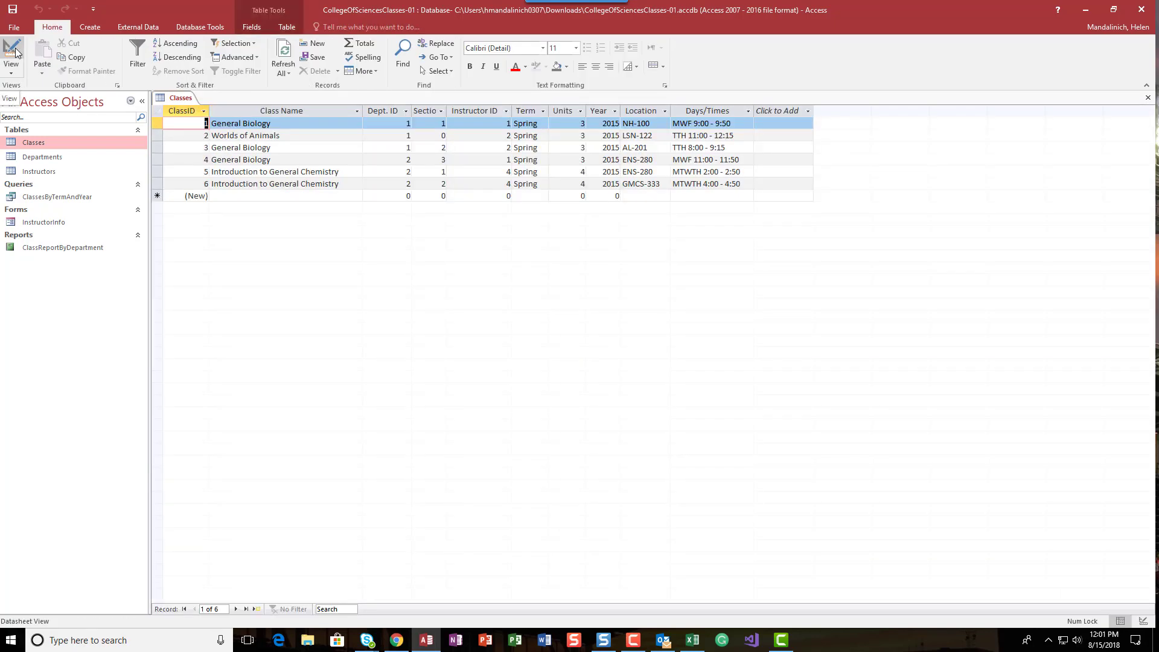
click(14, 54)
click(14, 53)
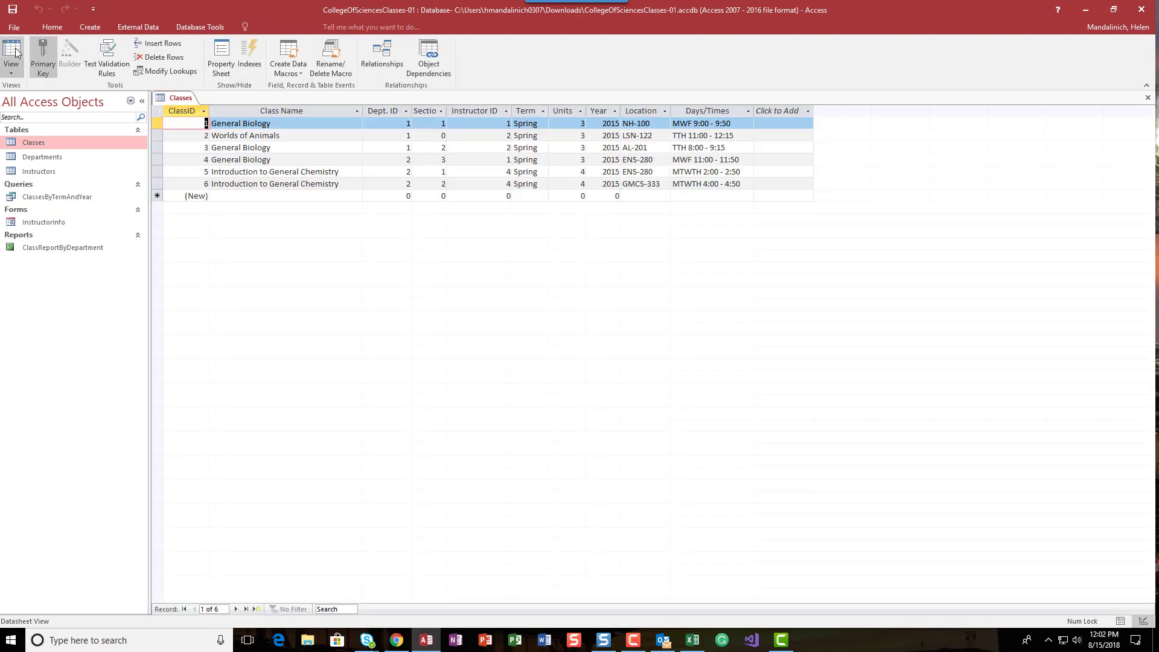
click(14, 54)
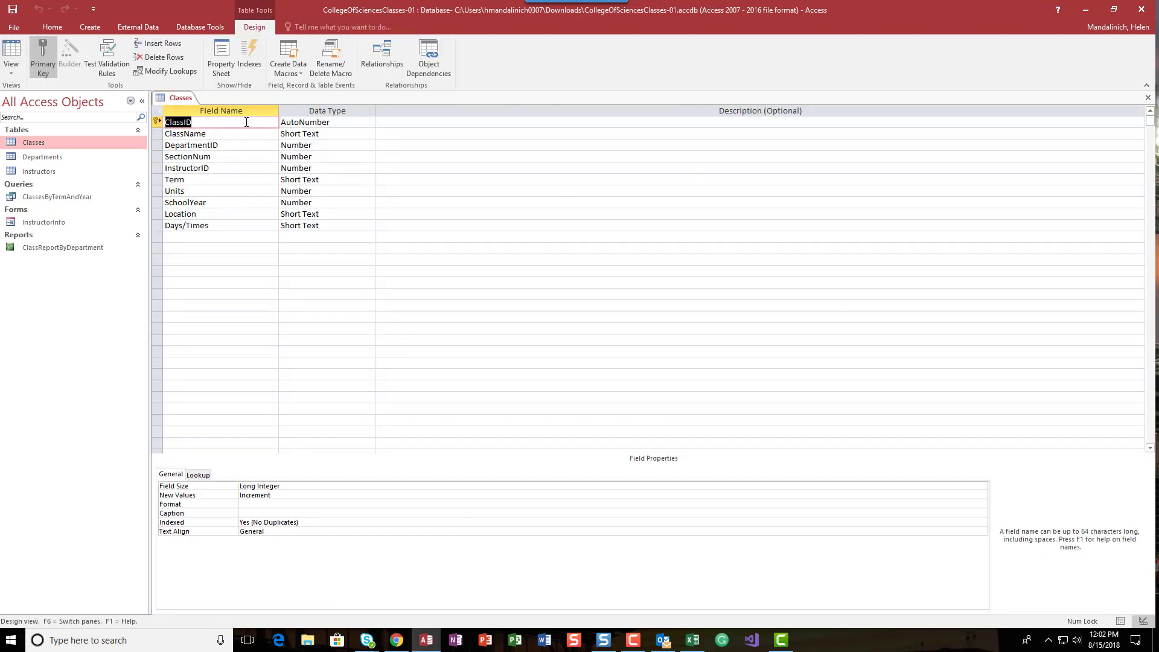
Delete the slash in the Days/Times field name and enter it again.
click(187, 224)
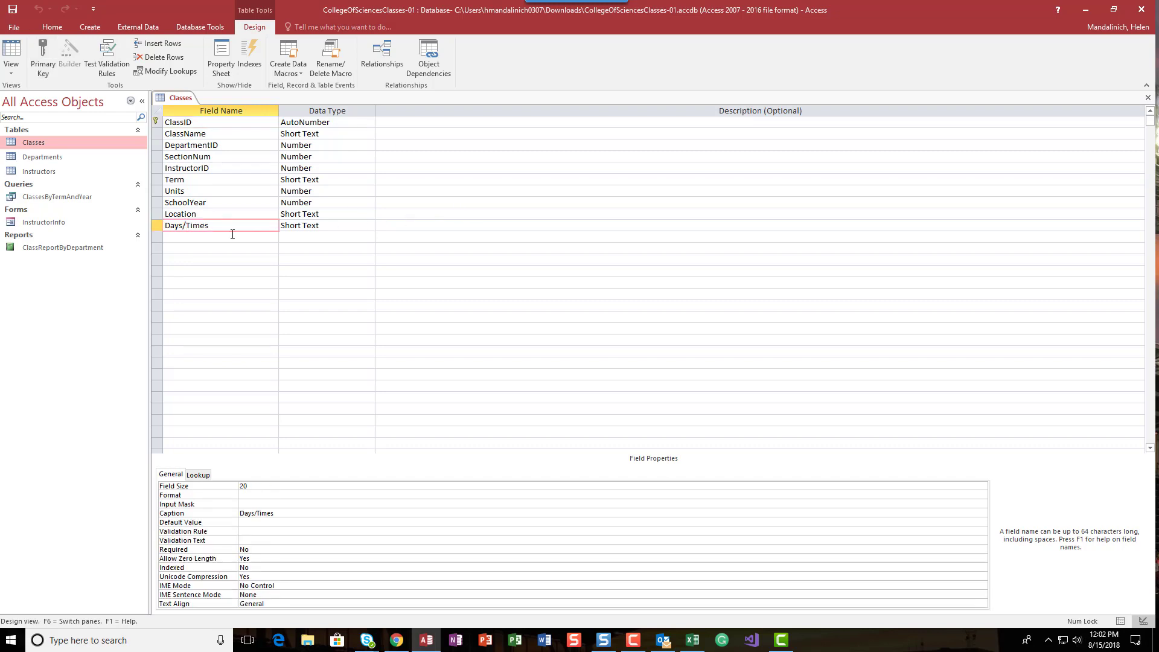
key(BackSpace)
text(/)
Examine the data types and field sizes of the Classes table's text and number fields, from ClassName and Term through SectionNum and Units.
click(338, 134)
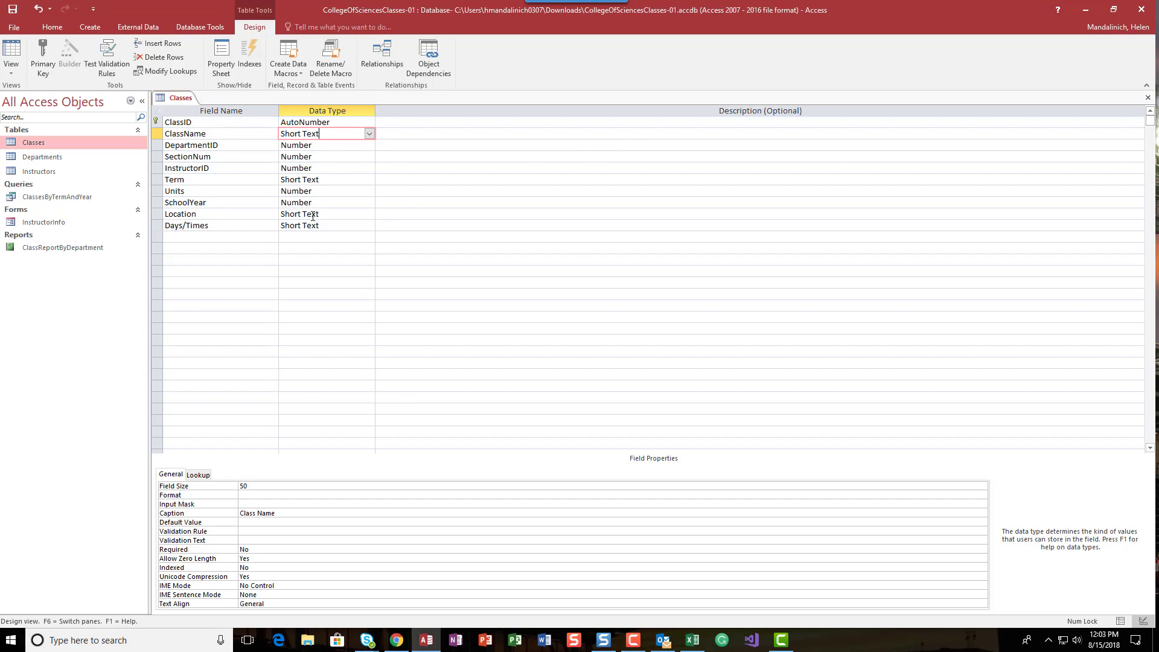
click(326, 179)
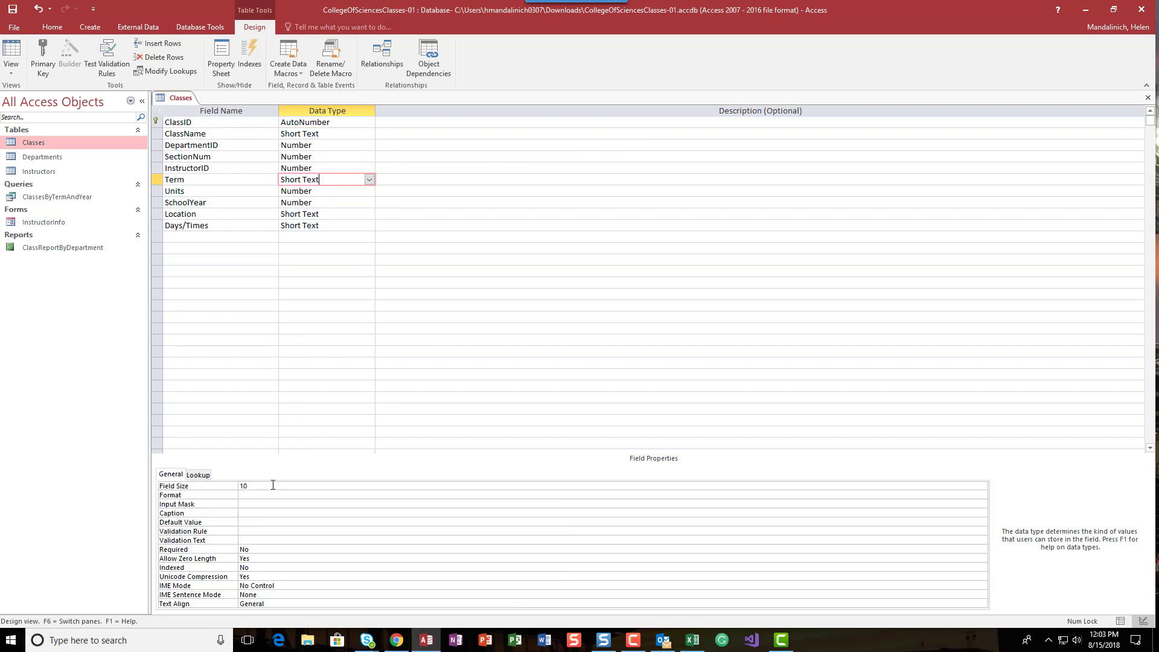
click(335, 215)
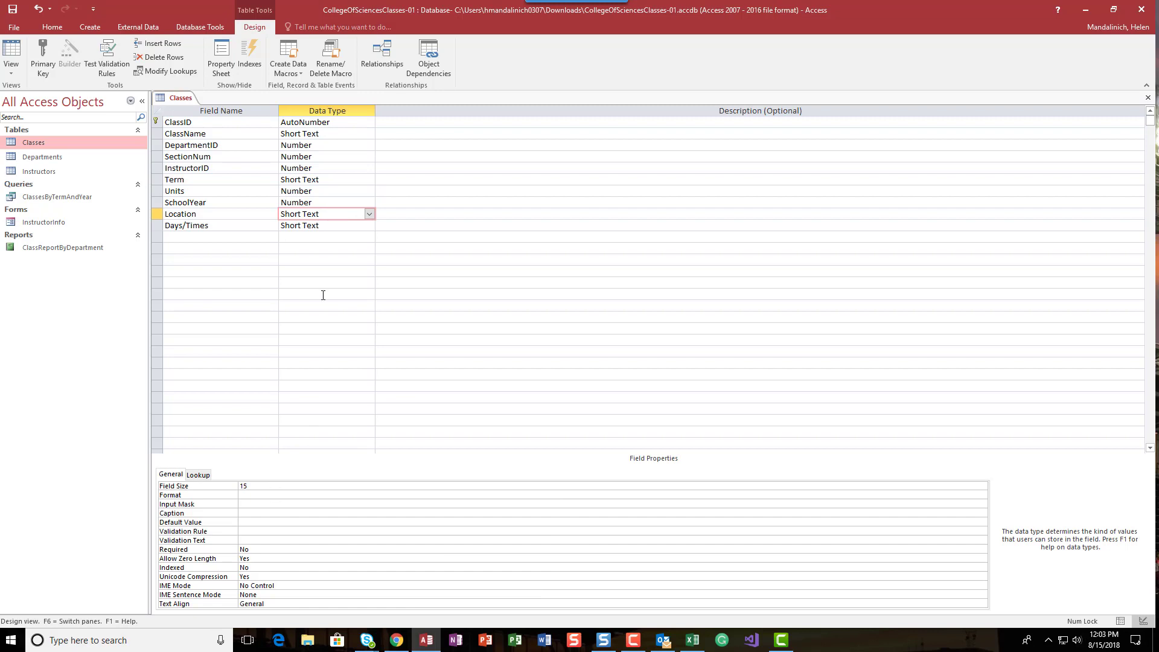
click(332, 226)
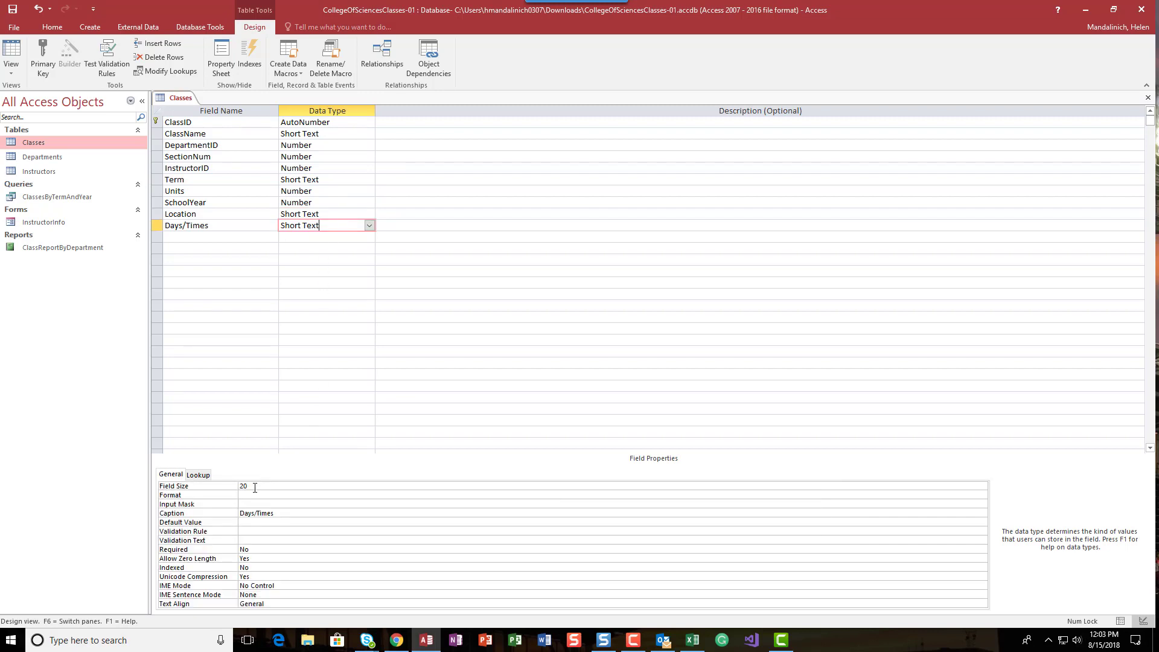
click(330, 156)
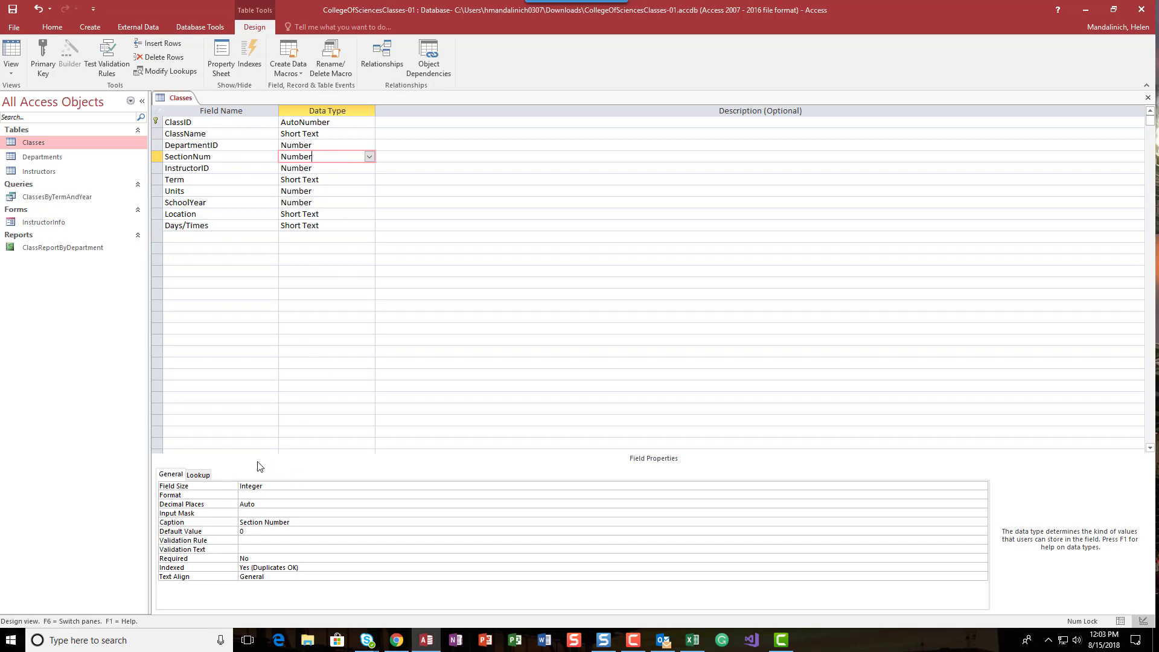
click(320, 146)
click(325, 168)
click(327, 180)
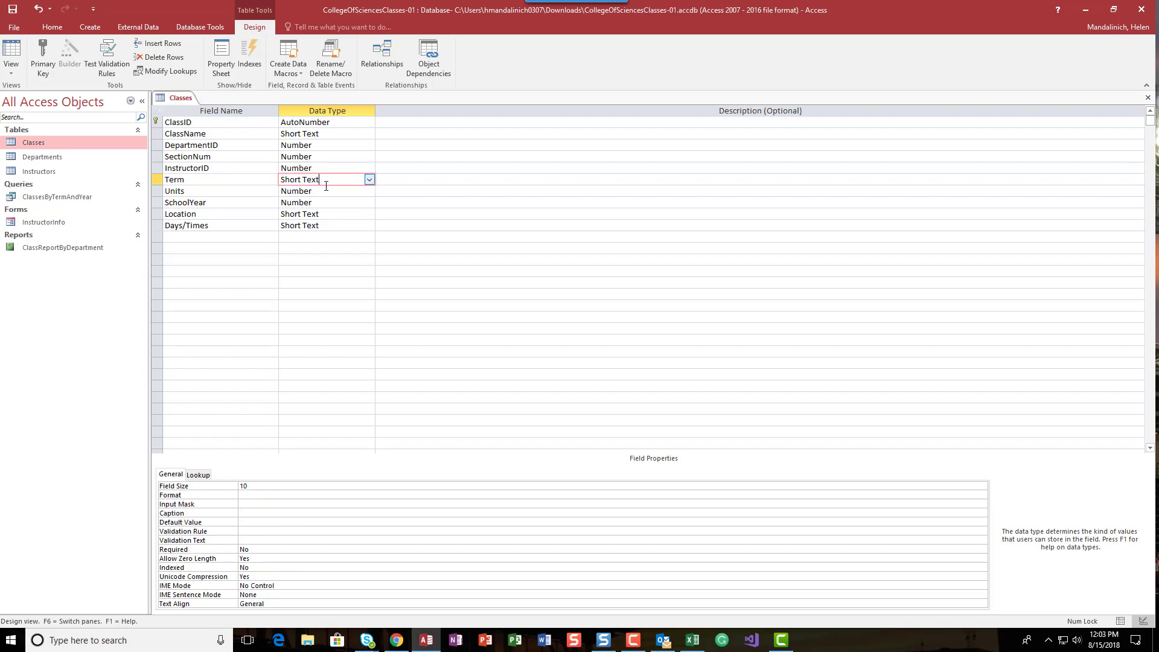
click(327, 191)
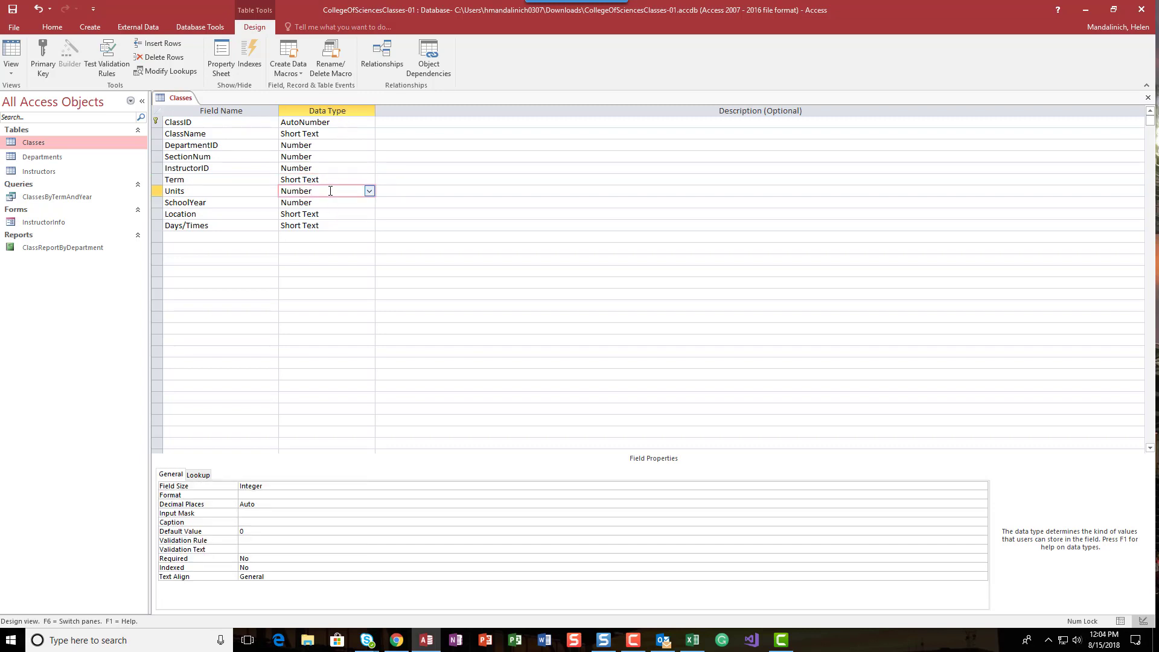
click(11, 54)
click(606, 356)
click(13, 53)
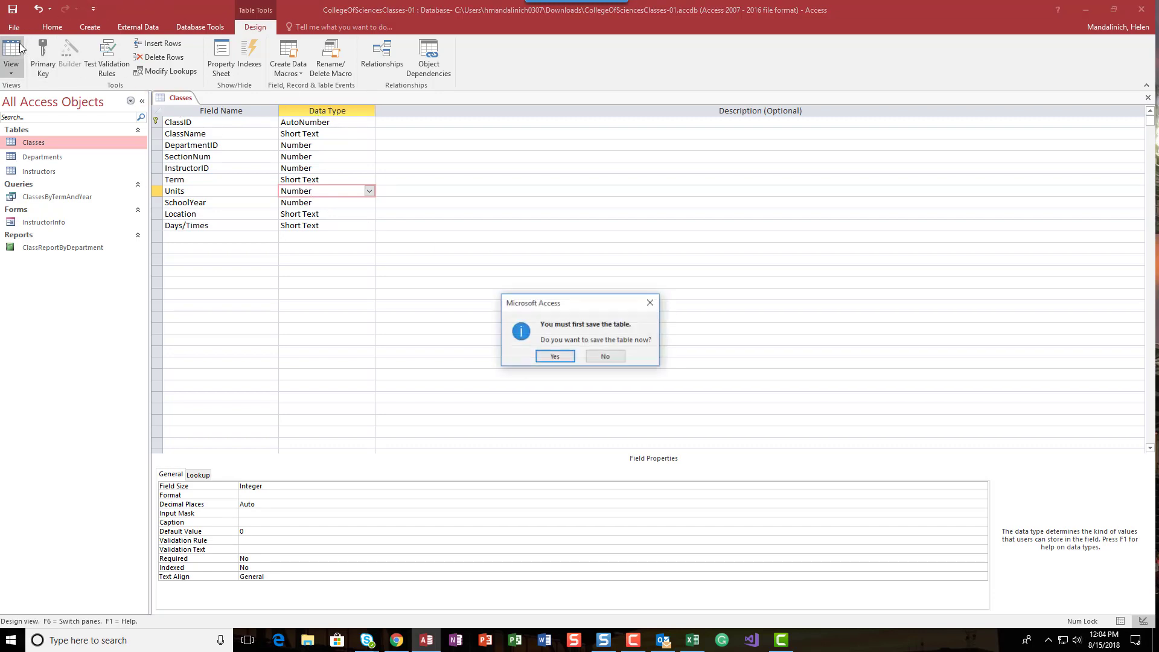
key(Escape)
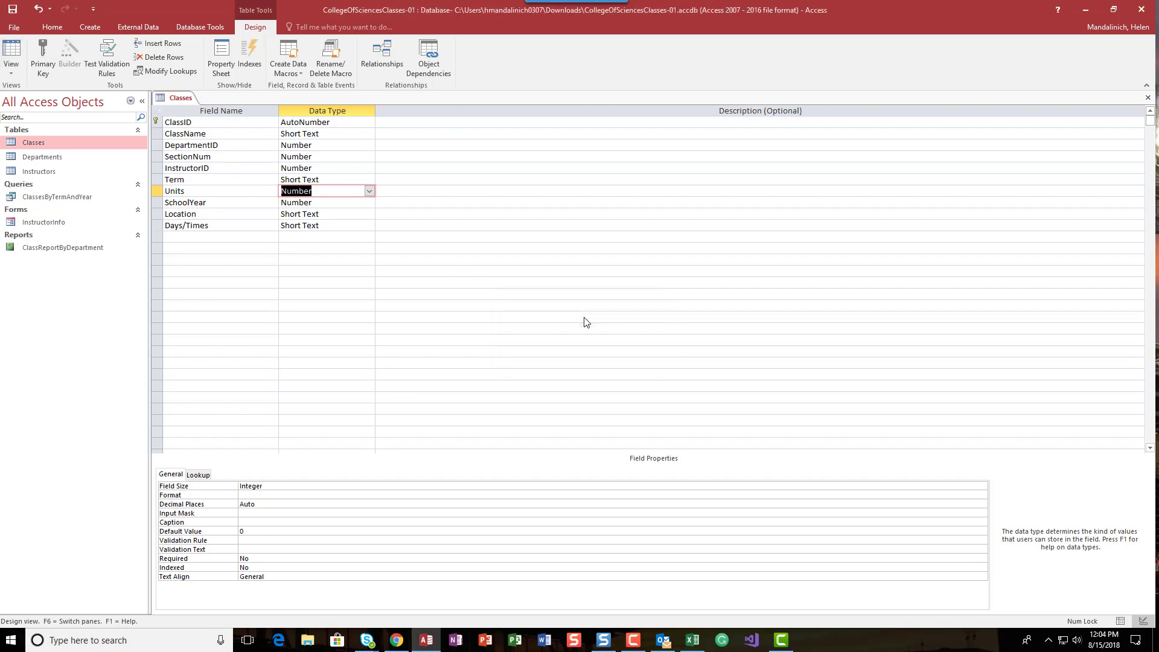
Save the Classes table design and switch the table to Datasheet view.
click(11, 52)
click(554, 355)
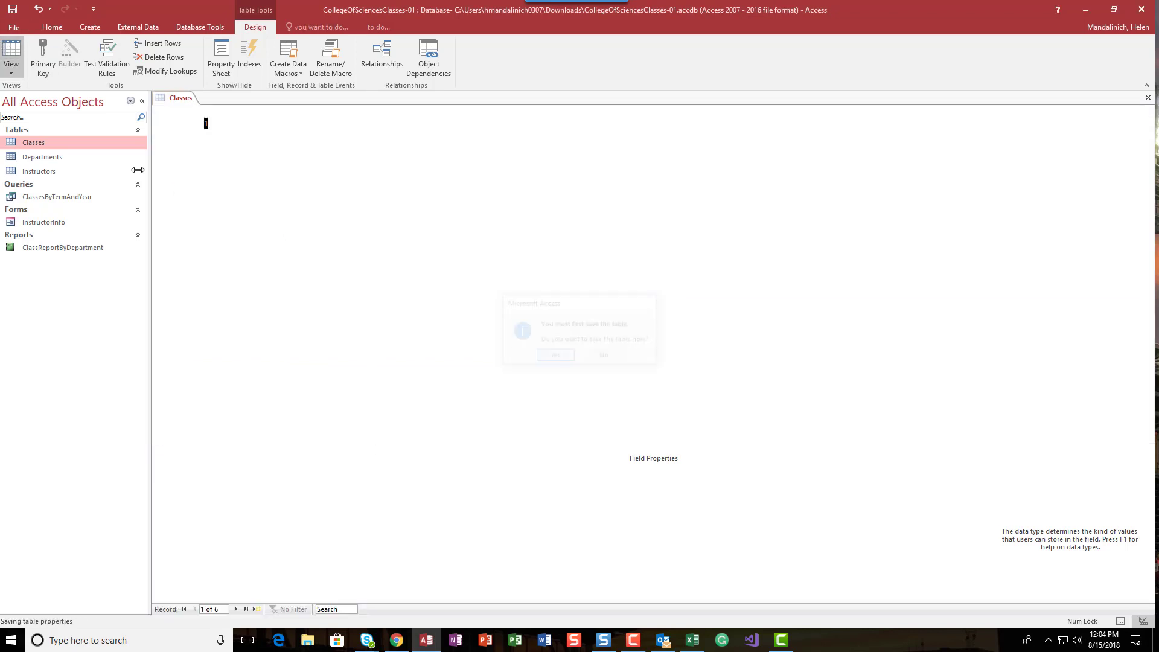
Open the Departments and Instructors tables to view their records, and close all open tables.
click(88, 157)
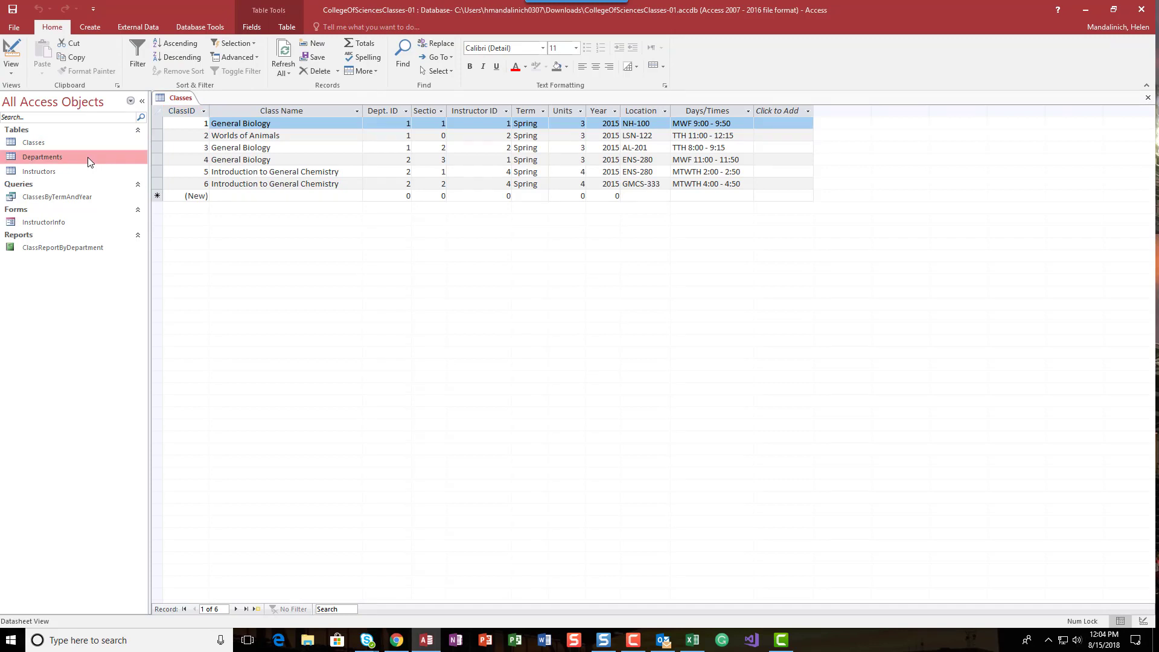
double_click(81, 160)
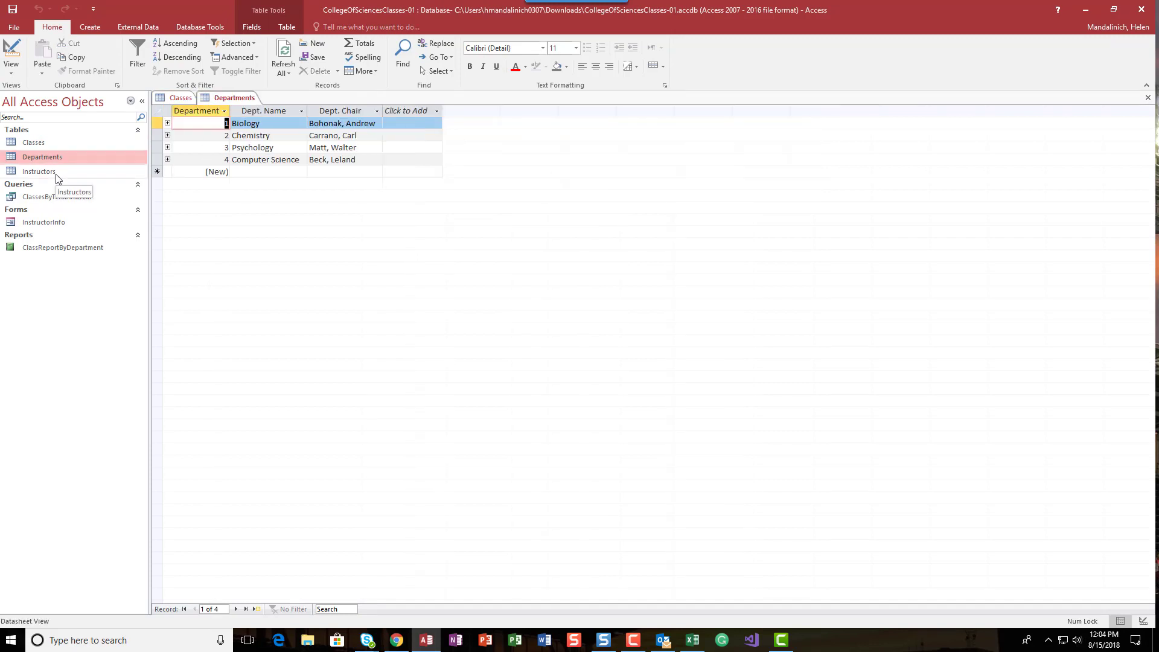
double_click(56, 173)
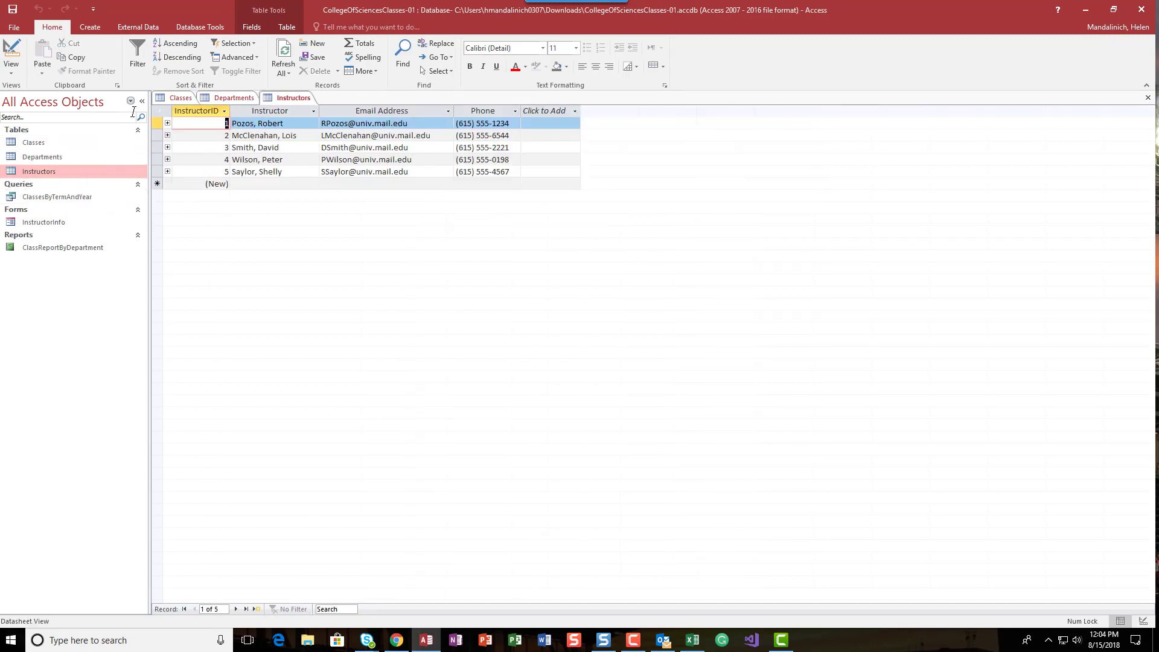
click(1147, 99)
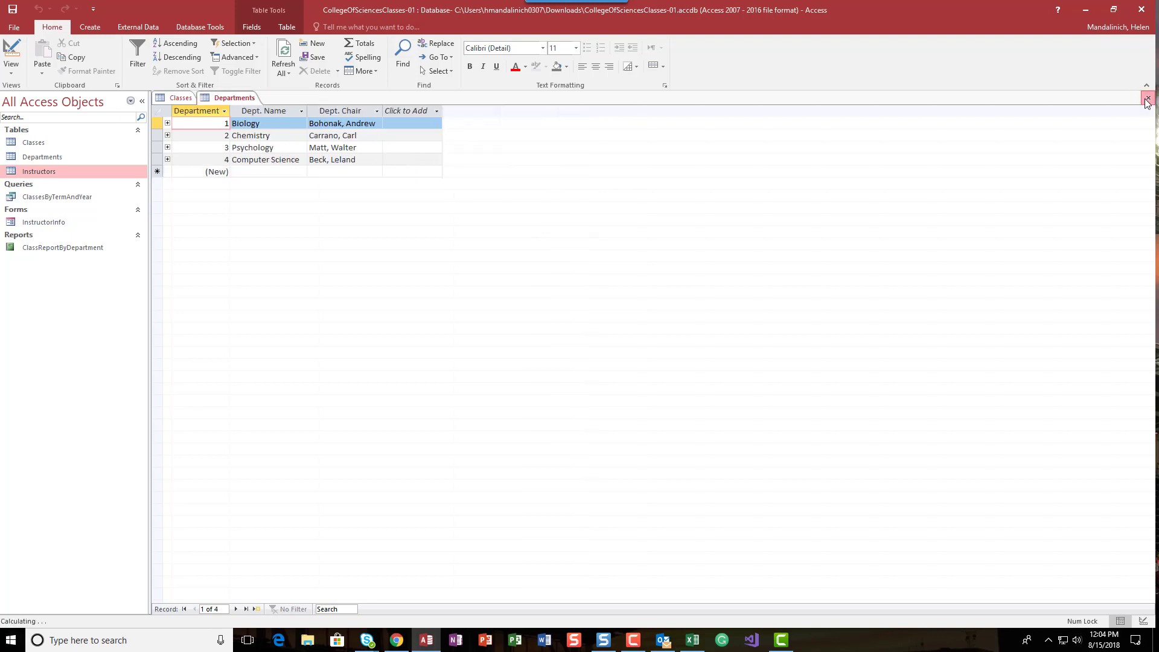
click(1147, 98)
click(1147, 99)
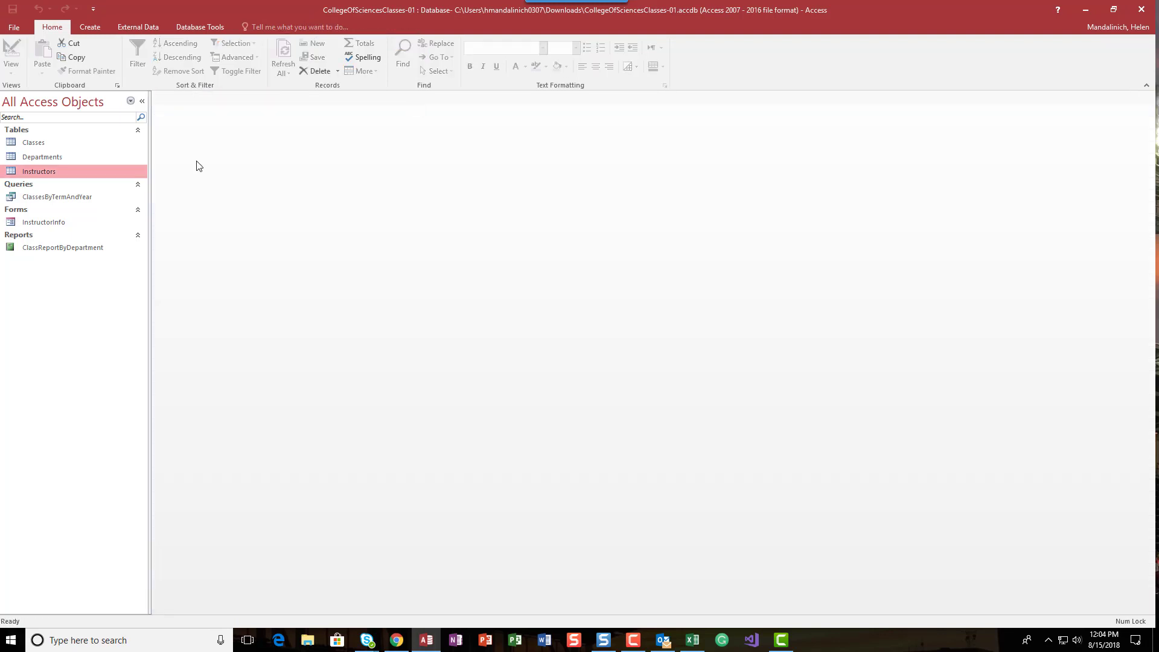
Run the ClassesByTermAndYear query for Fall 2018, inspect its Design view, and close the query.
double_click(33, 197)
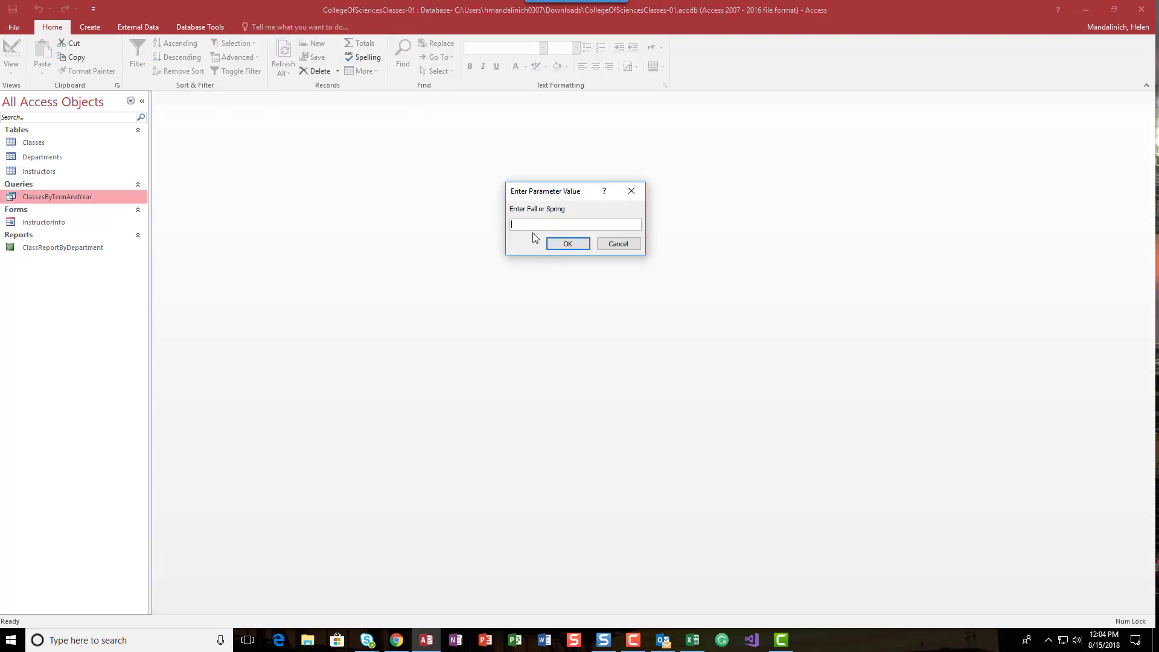
text(Fall)
key(Return)
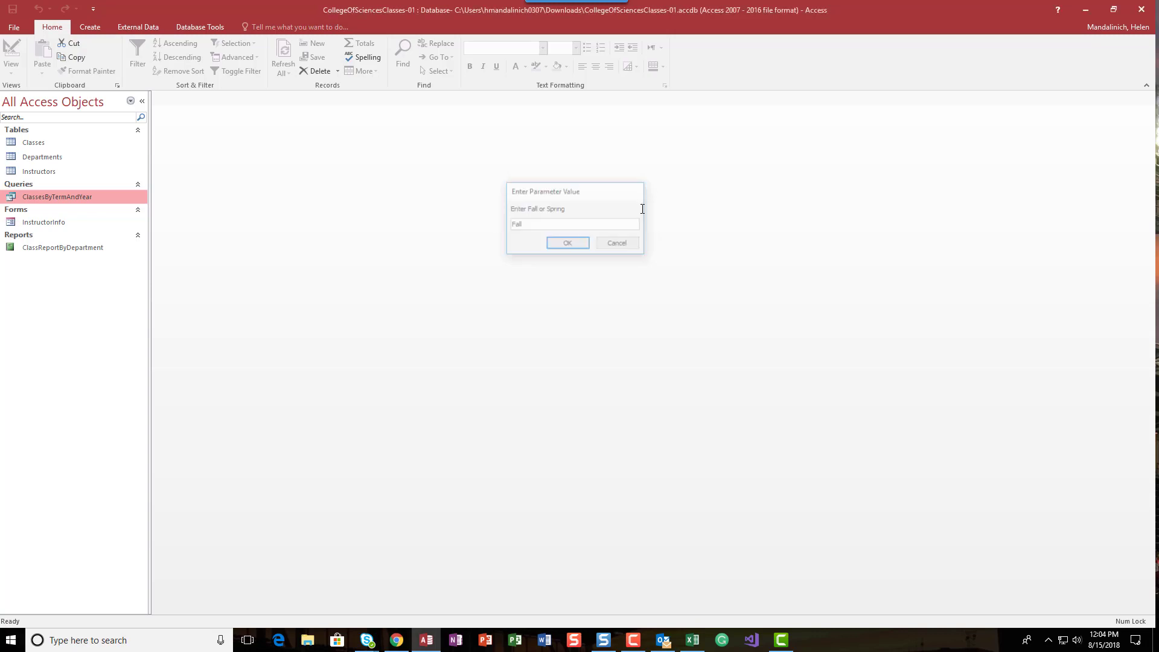
text(201)
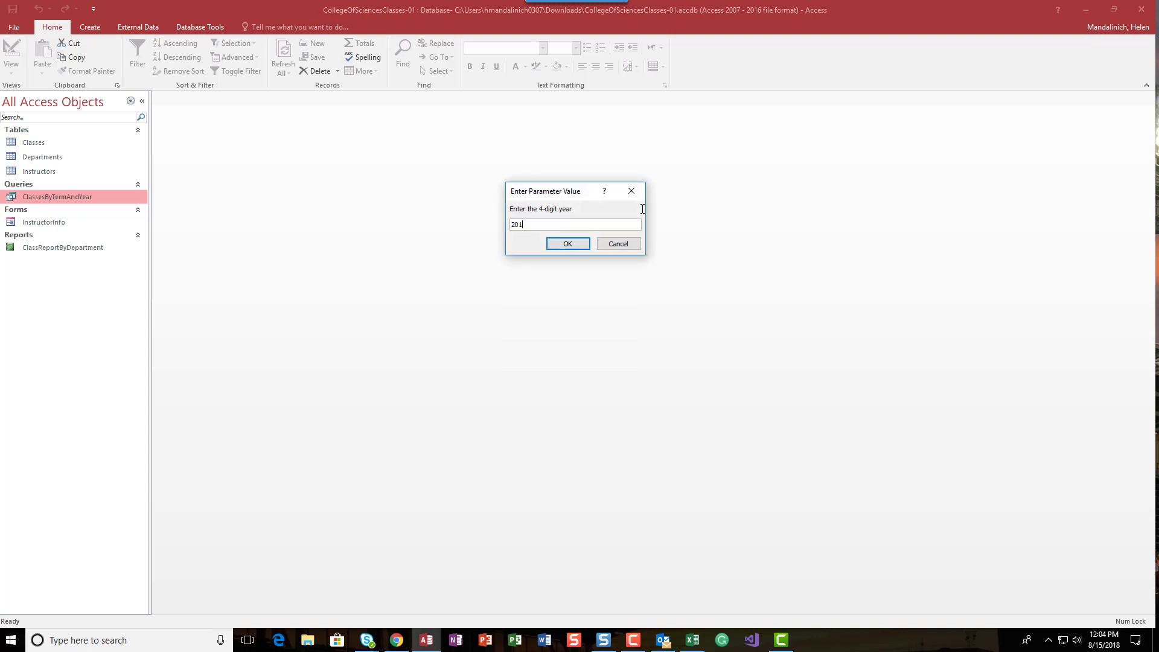
text(8)
key(Return)
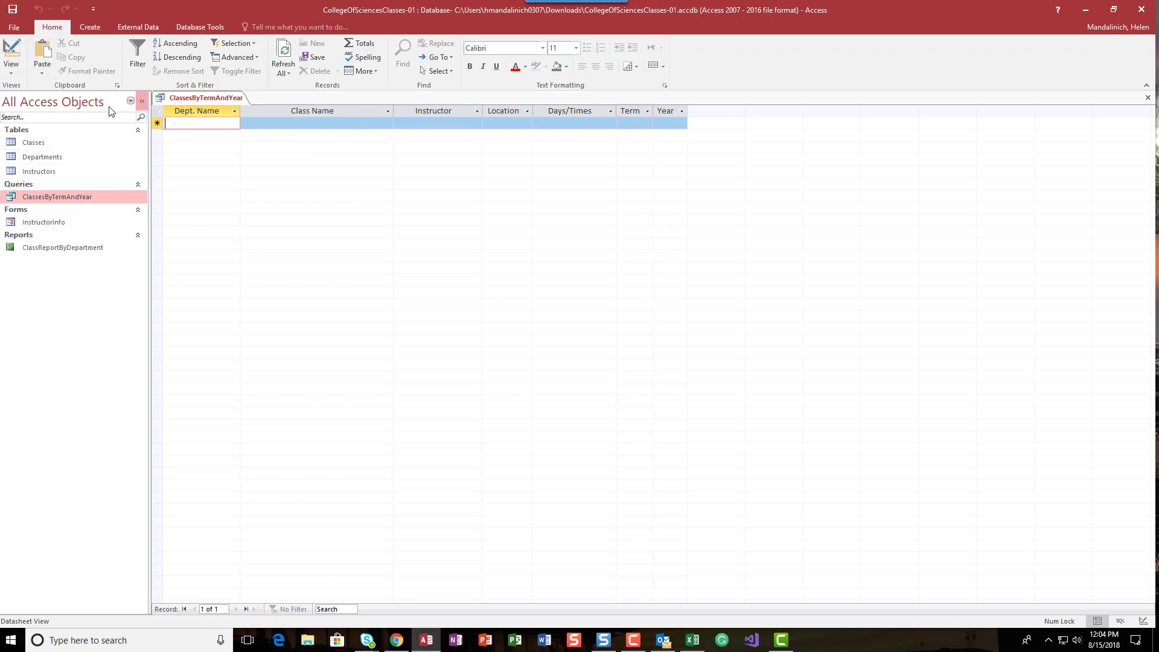
click(11, 51)
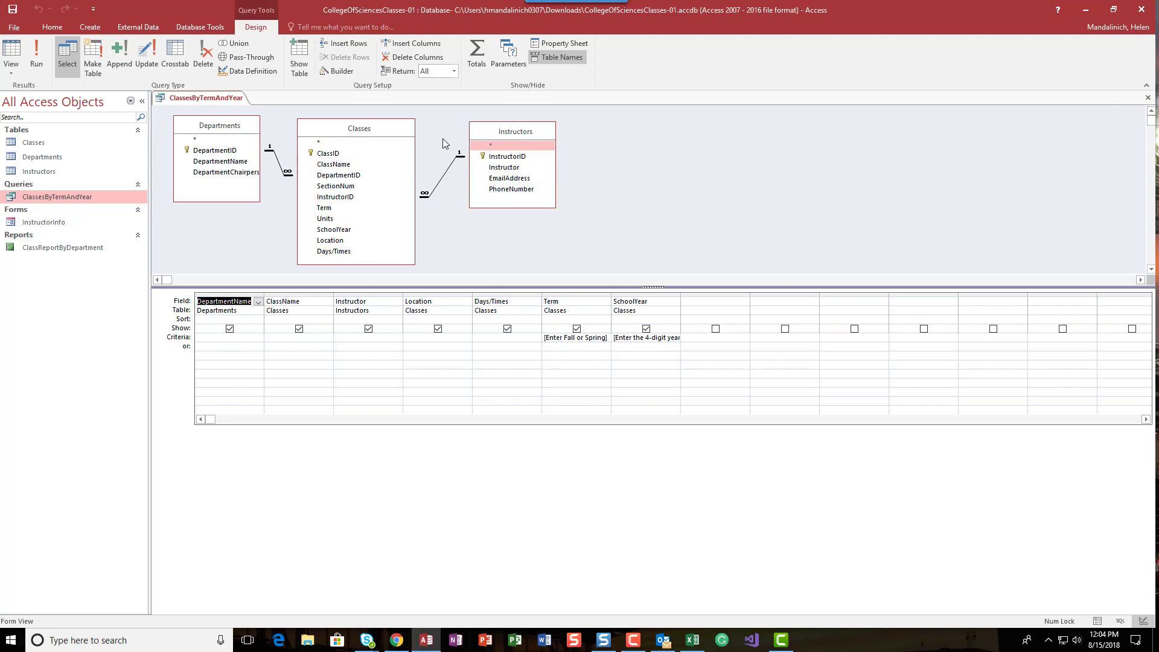
click(1147, 97)
Open the InstructorInfo form to view an instructor record, and close the form.
double_click(27, 221)
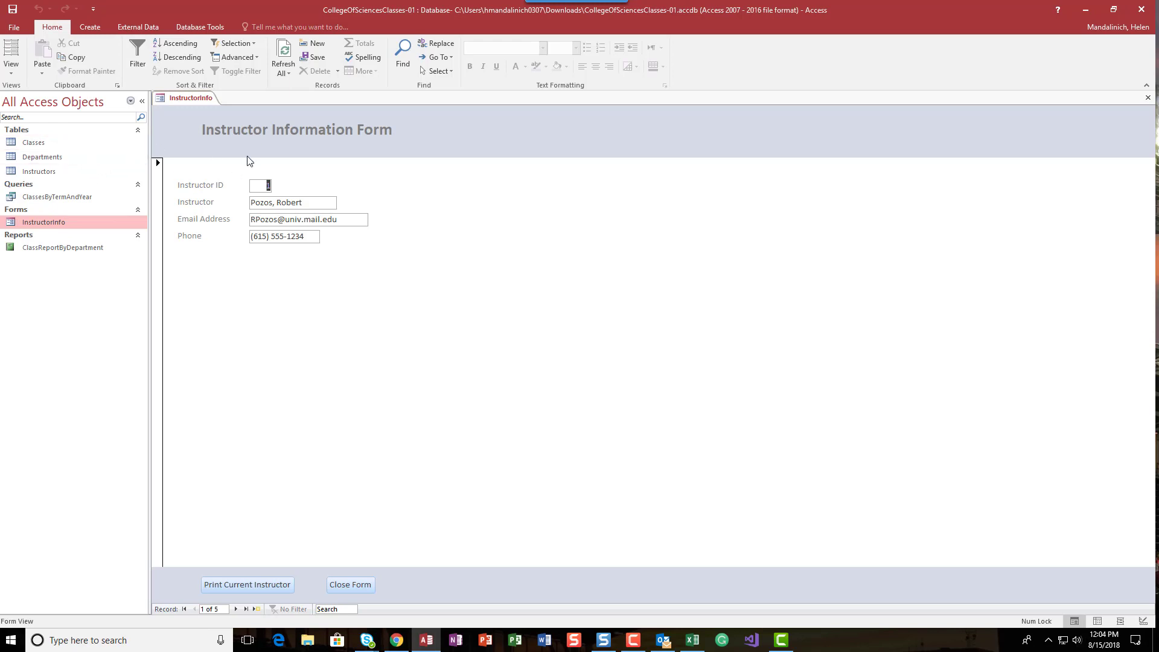
click(1148, 97)
Run the ClassReportByDepartment report for the Fall term of 2018, and close the report.
double_click(90, 247)
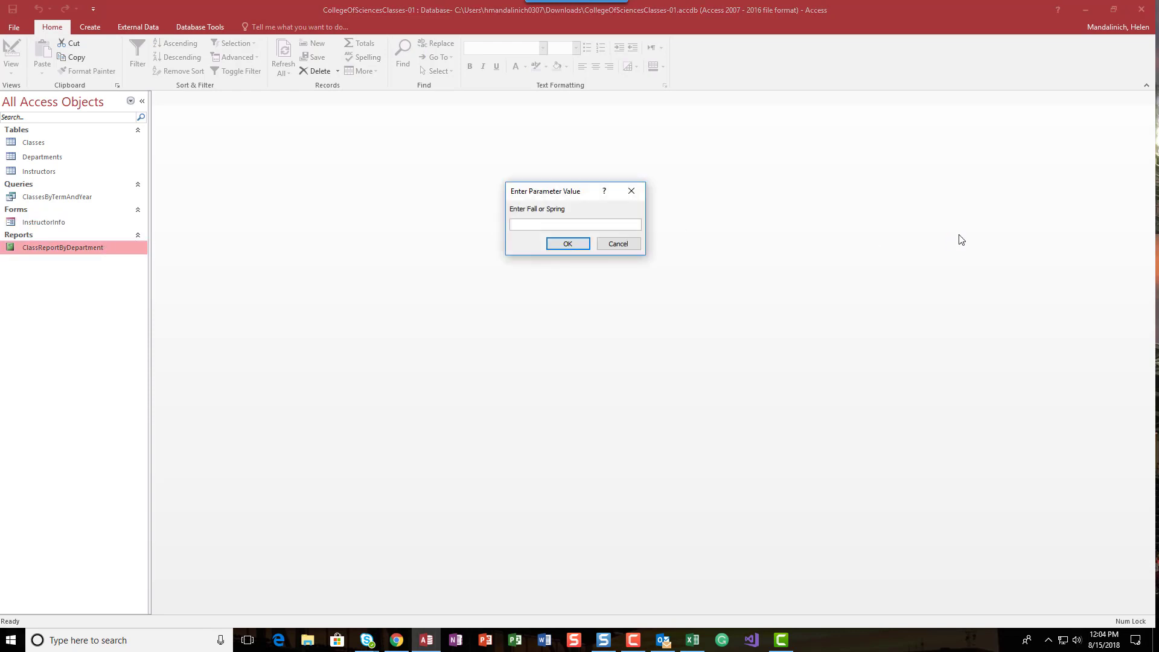
text(Fall)
key(Return)
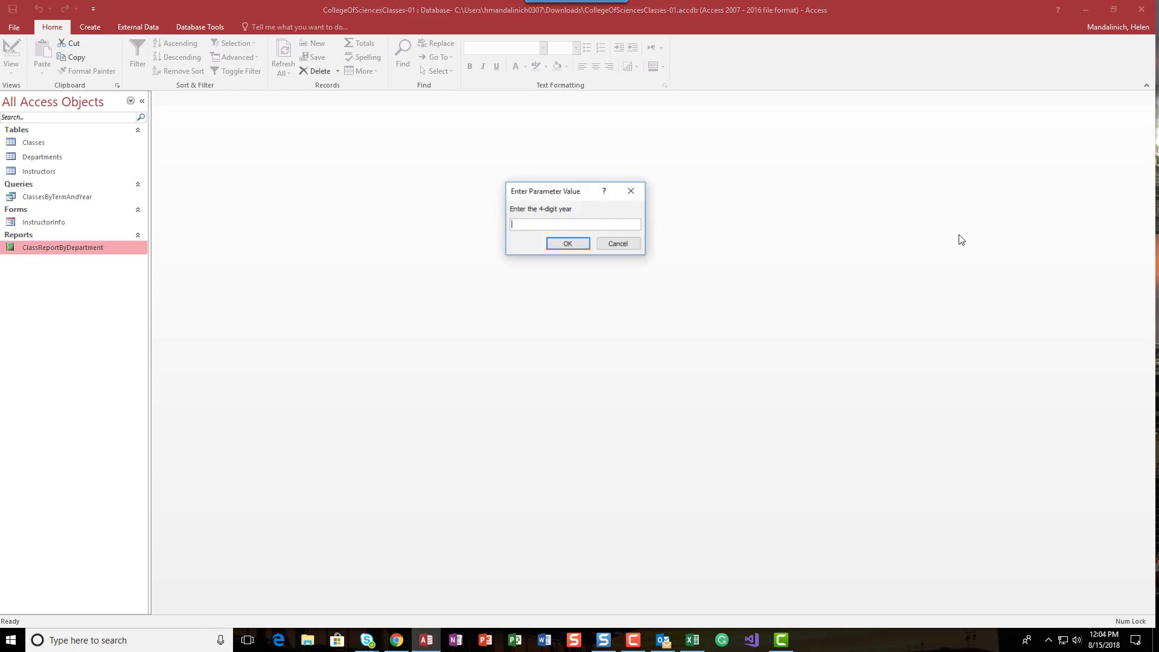
text(2018)
key(Return)
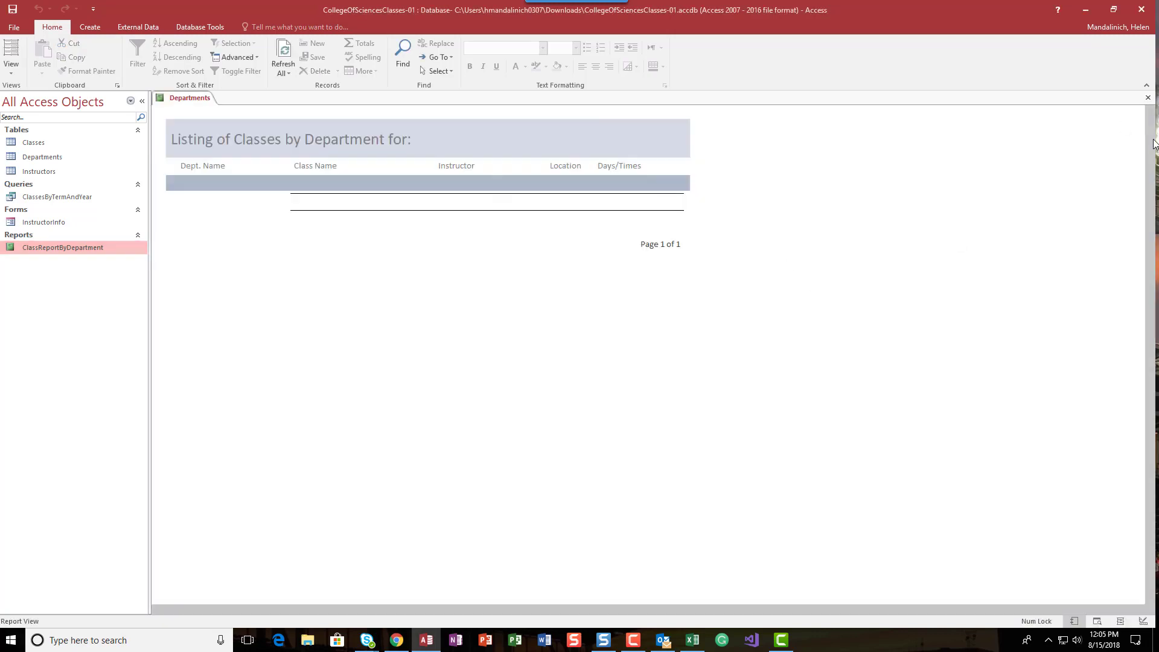
click(1147, 98)
Check the terms and years in the Classes table, and view the ClassReportByDepartment report for Spring 2015, closing each object after viewing.
double_click(32, 145)
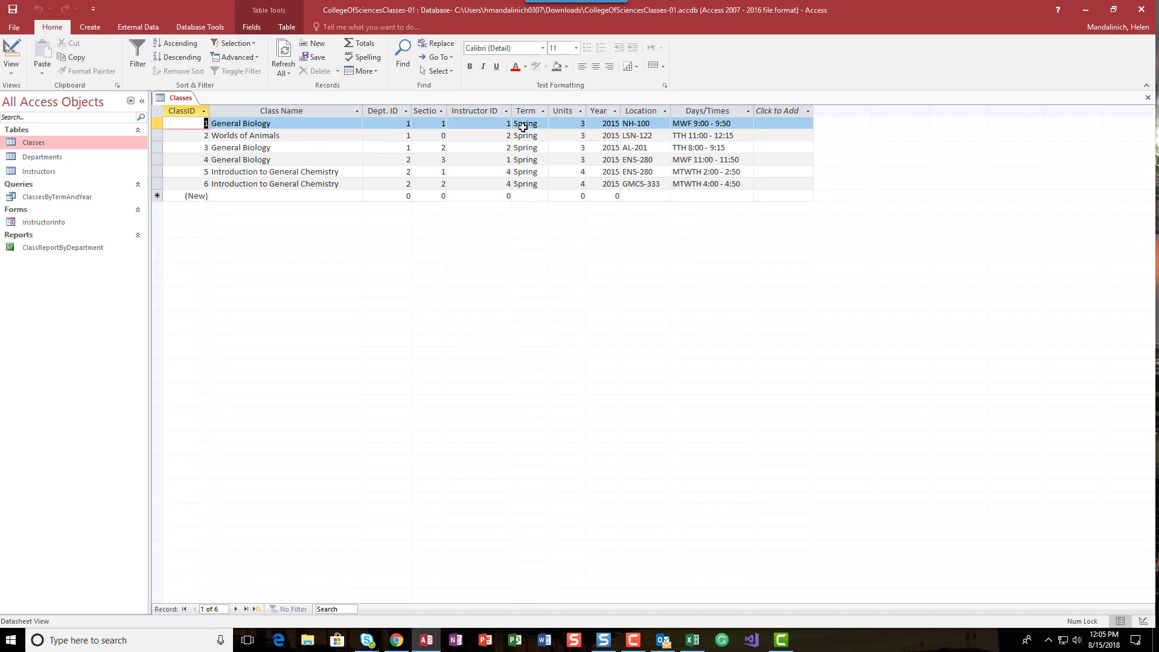
click(1147, 98)
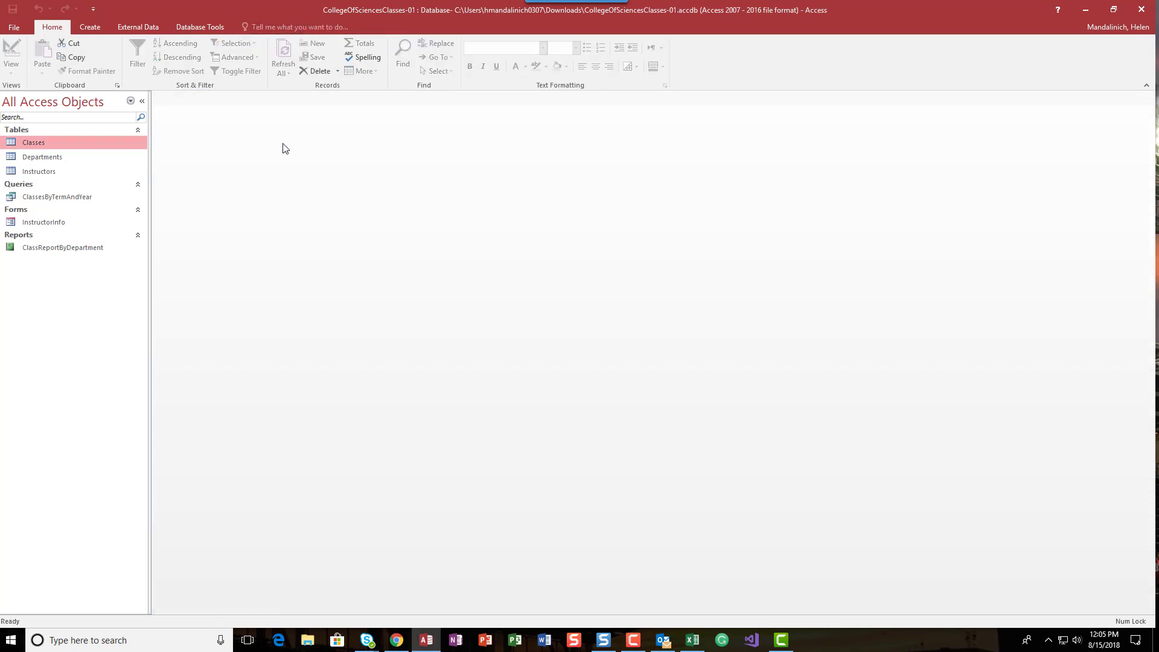
double_click(59, 247)
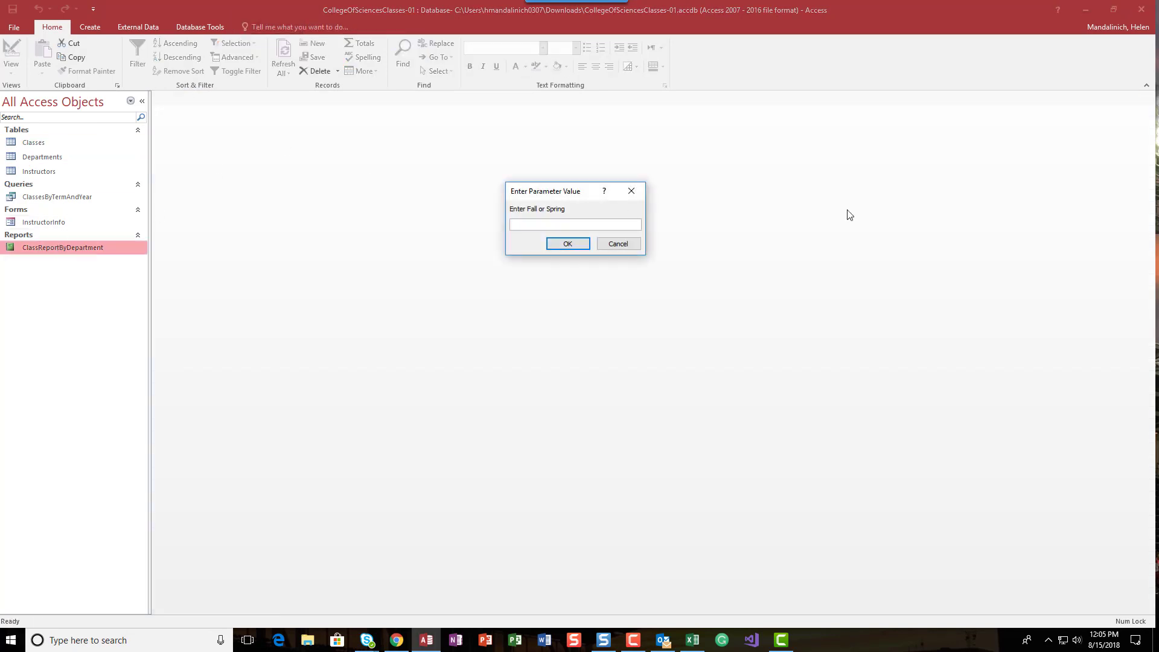
key(Return)
text(2015)
key(Return)
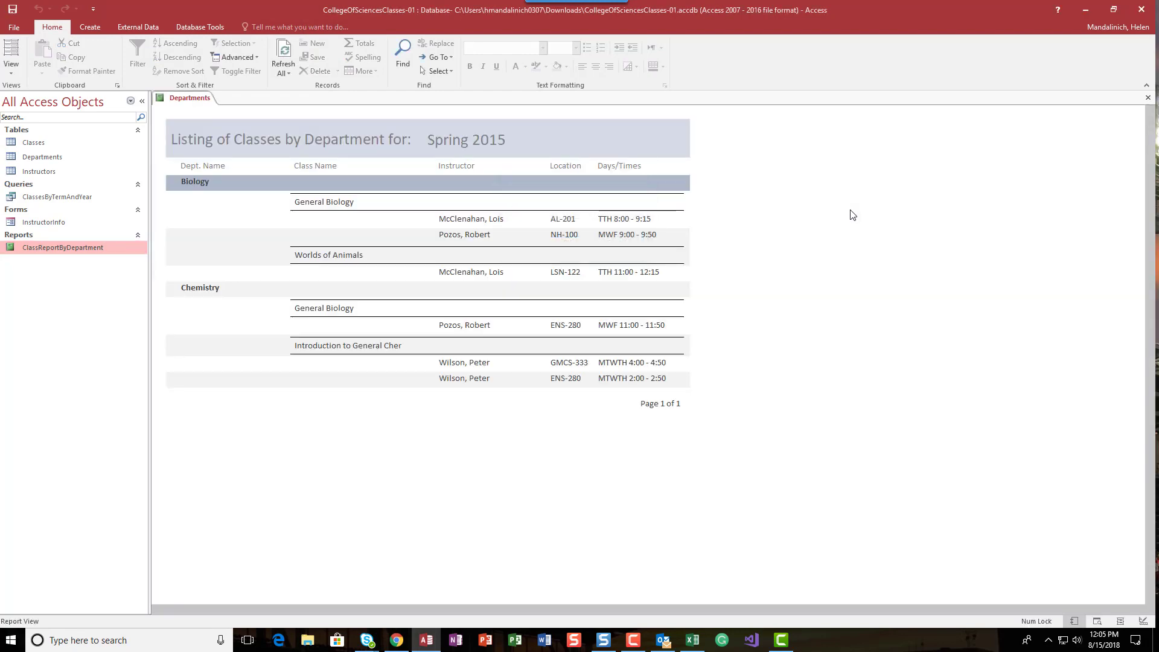
click(1147, 98)
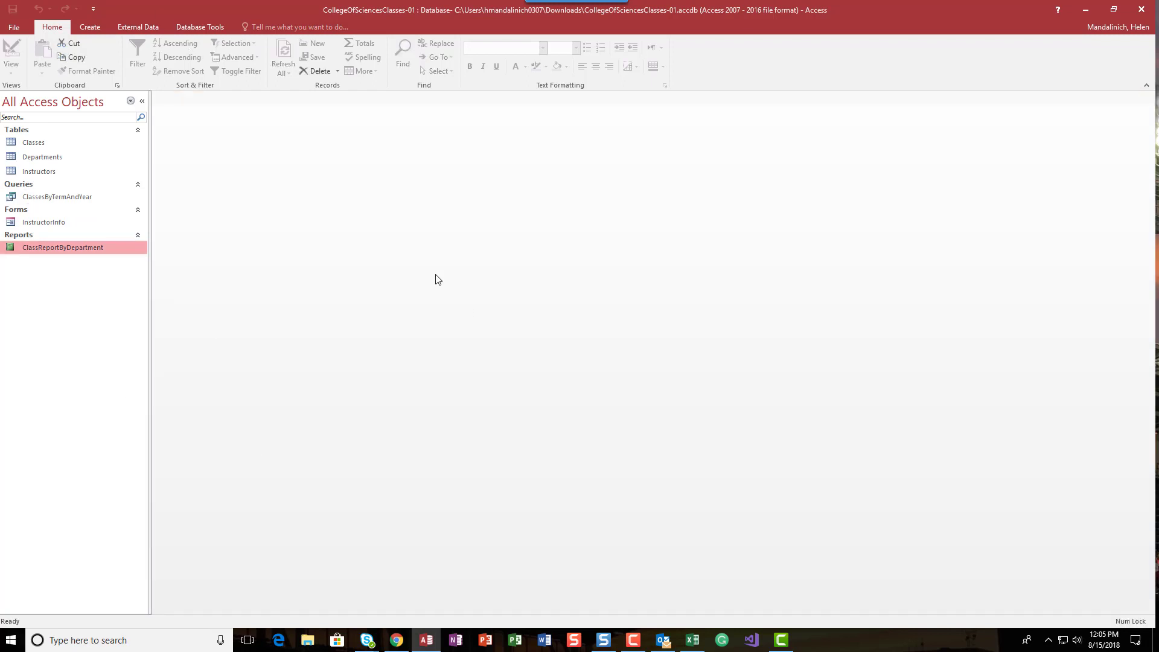